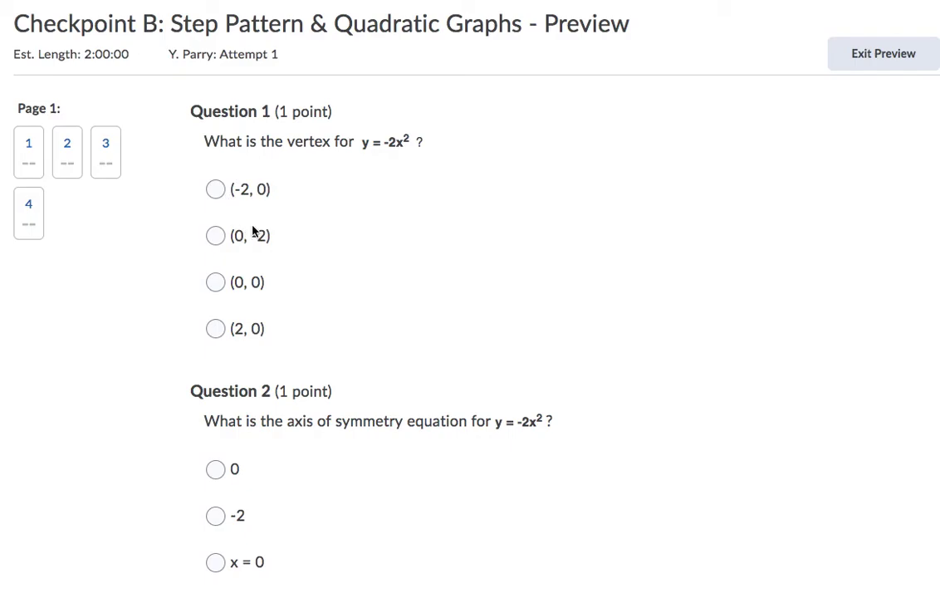
# Step: Answer Question 1 with (-2, 0), Question 2 with 0, and Question 3 with 1, 3, 5,..
pyautogui.scroll(-3, 236, 384)
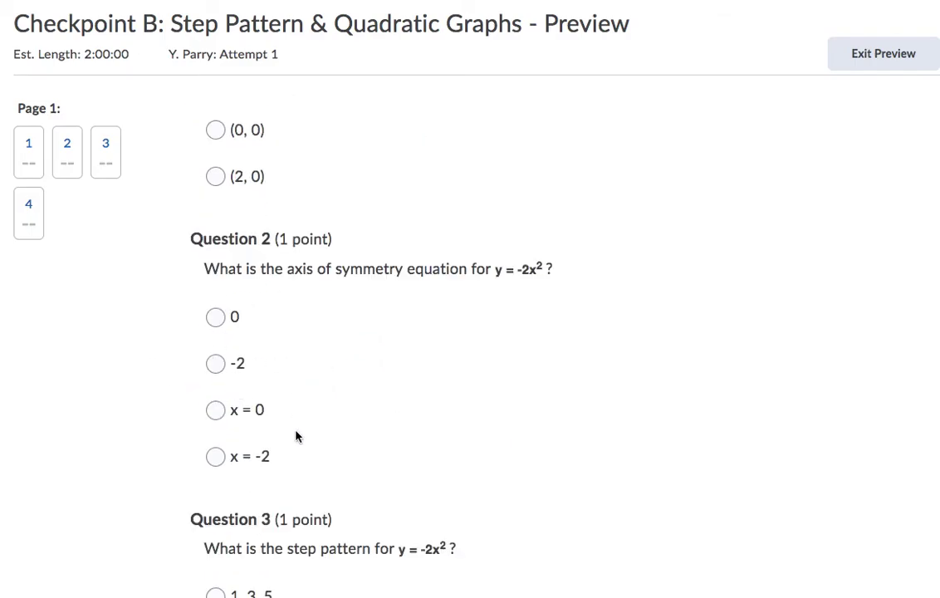
pyautogui.scroll(-3, 296, 437)
pyautogui.scroll(6, 282, 407)
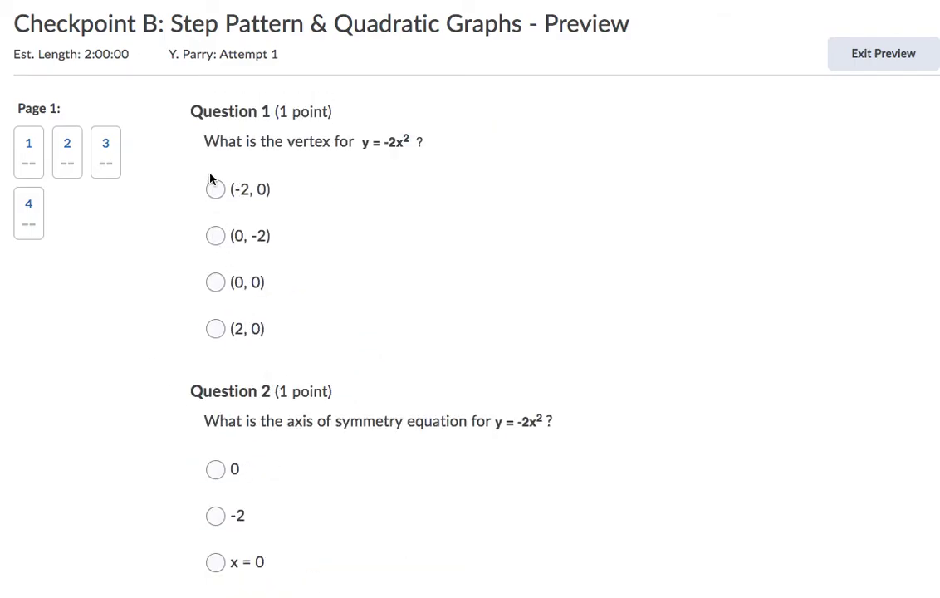
pyautogui.click(214, 187)
pyautogui.click(215, 469)
pyautogui.scroll(-7, 259, 423)
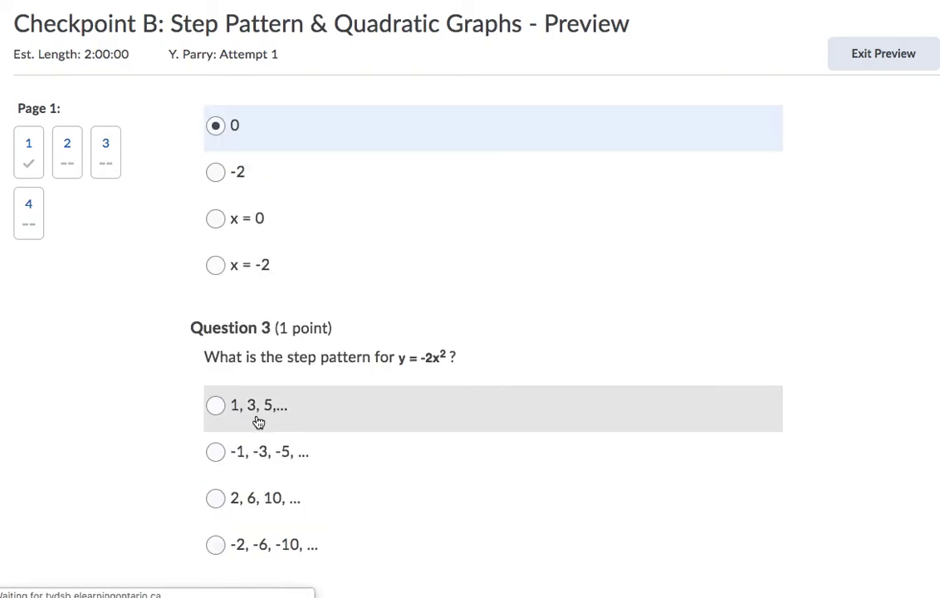
pyautogui.scroll(-7, 218, 403)
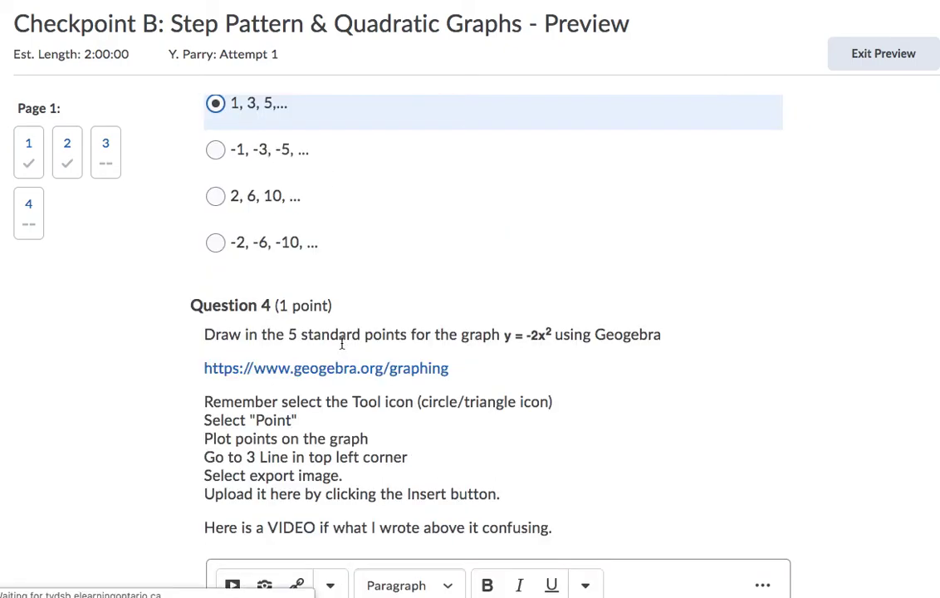
pyautogui.scroll(6, 249, 249)
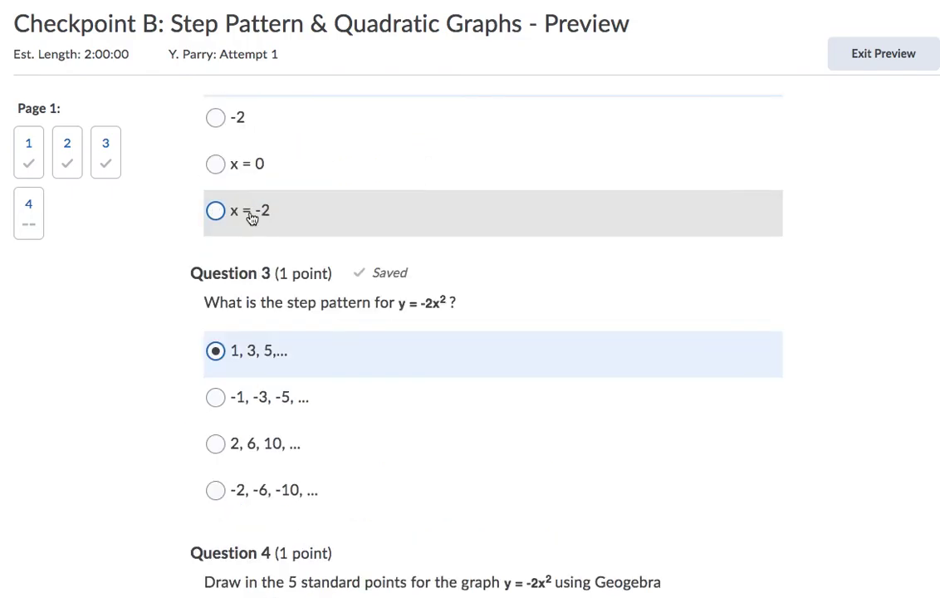
# Step: Open the GeoGebra graphing calculator linked in Question 4 and shift the graph downward with the Move tool
pyautogui.scroll(-6, 216, 308)
pyautogui.scroll(-2, 268, 404)
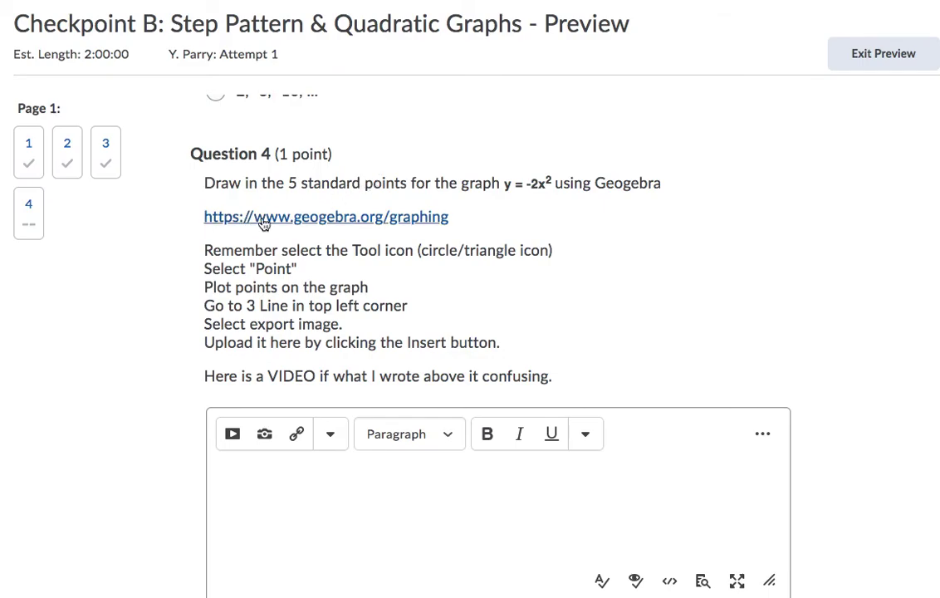
pyautogui.click(309, 217)
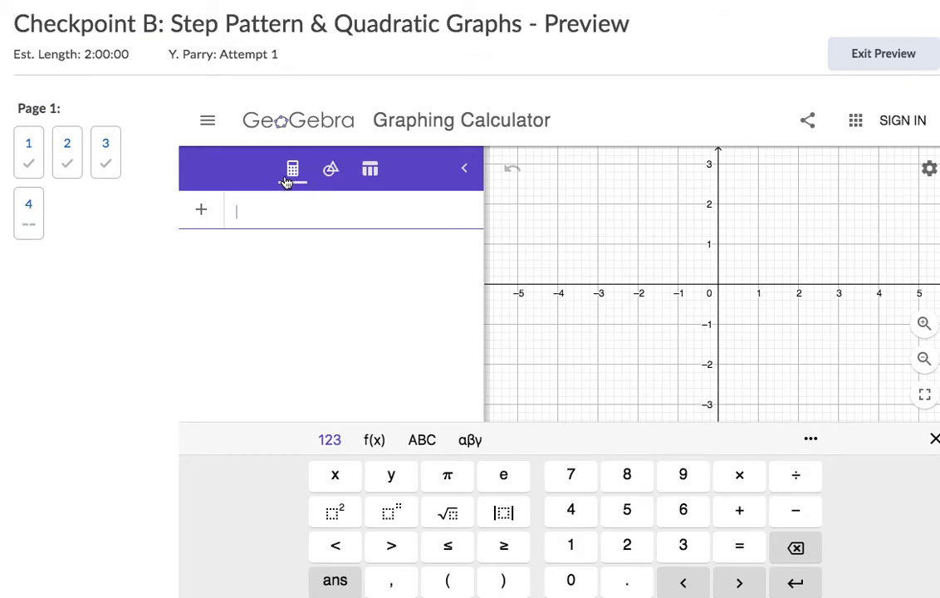
pyautogui.click(331, 171)
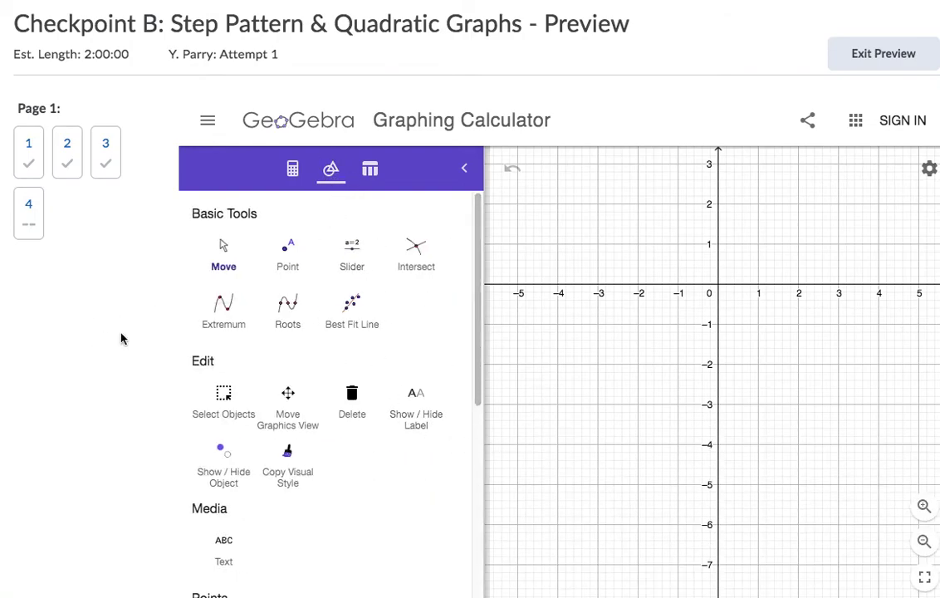
pyautogui.click(223, 253)
pyautogui.moveTo(653, 307); pyautogui.dragTo(637, 391)
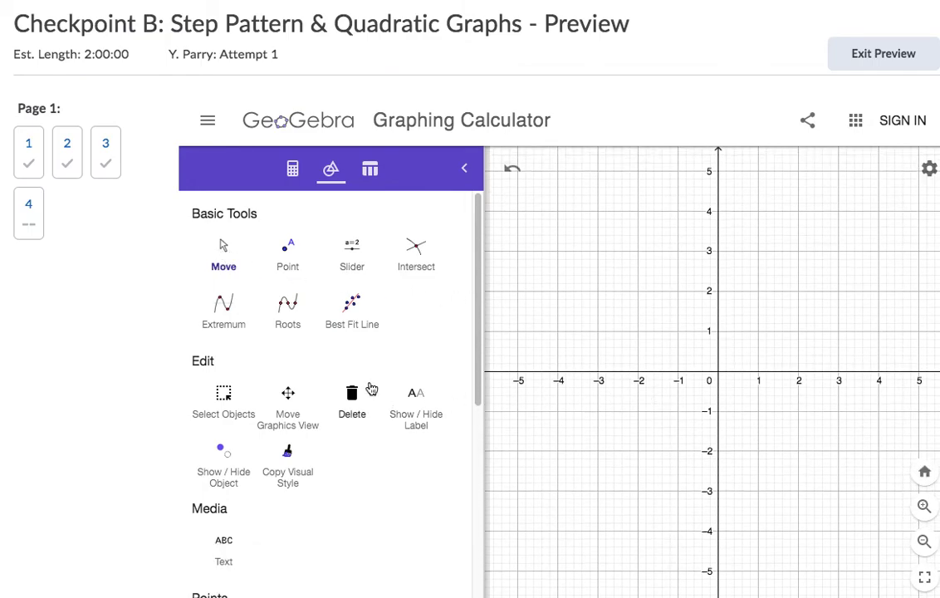
# Step: Plot five points on the graph at (0, 0), (1, 1), (2, 4), (-1, 1) and (-2, 4)
pyautogui.click(291, 271)
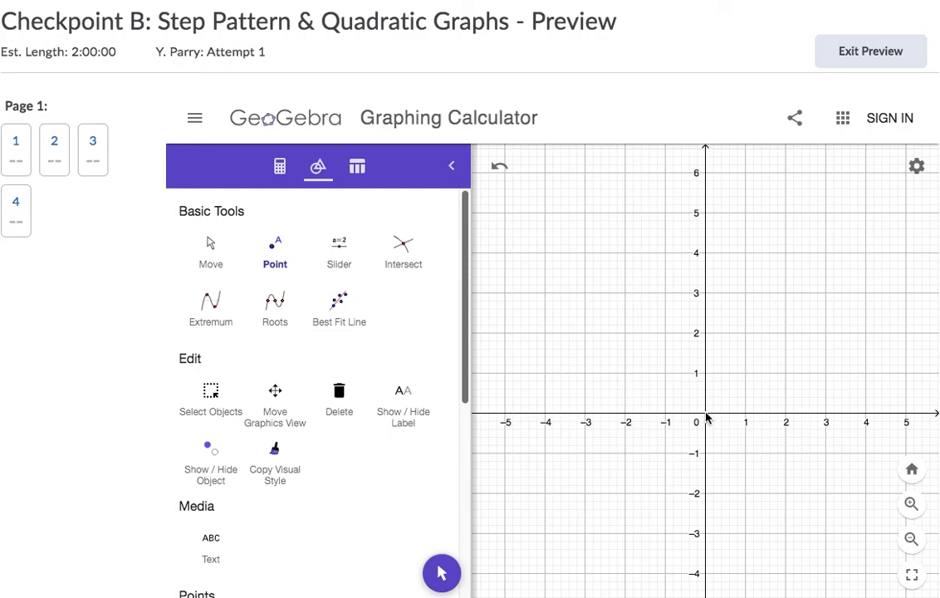
pyautogui.click(272, 249)
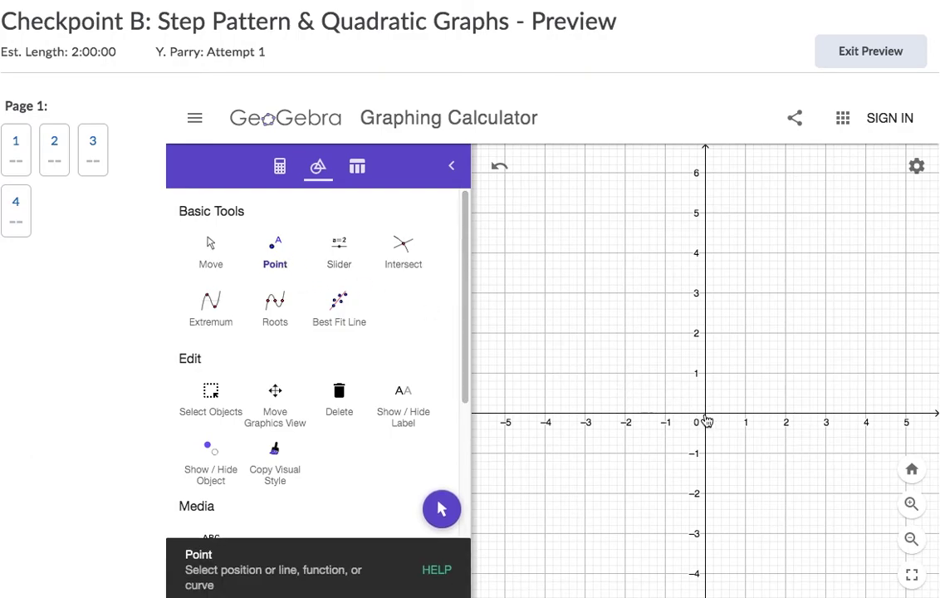
pyautogui.click(705, 415)
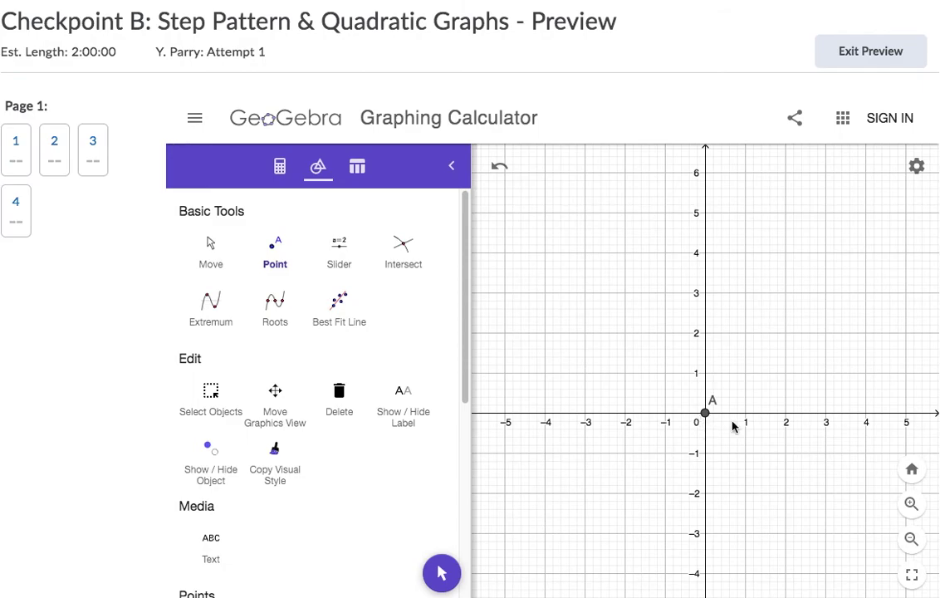
pyautogui.click(745, 373)
pyautogui.click(785, 252)
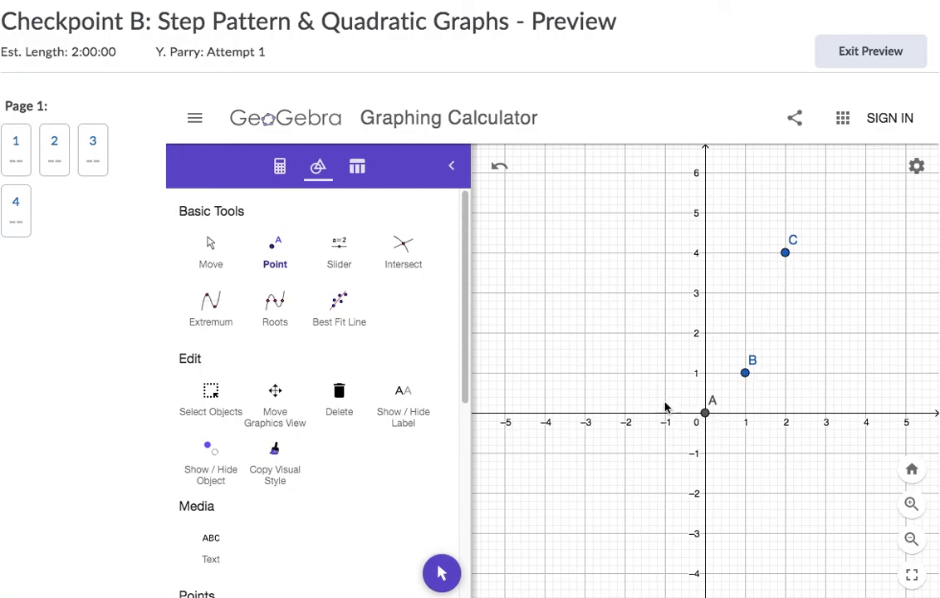
pyautogui.click(666, 373)
pyautogui.click(625, 254)
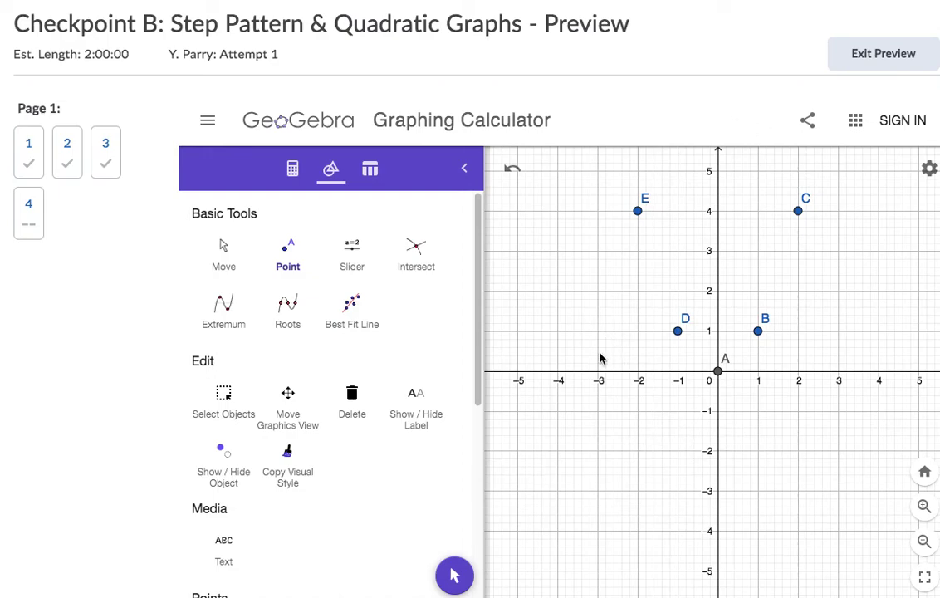
# Step: Export the graph as a PNG image and save it to the Desktop as graph.png, replacing the existing file
pyautogui.click(206, 125)
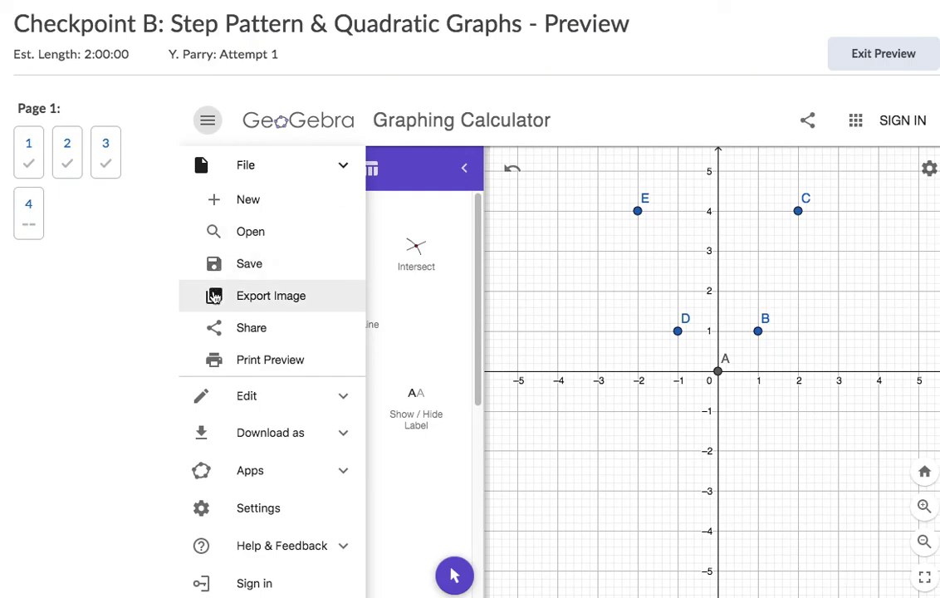
pyautogui.click(213, 296)
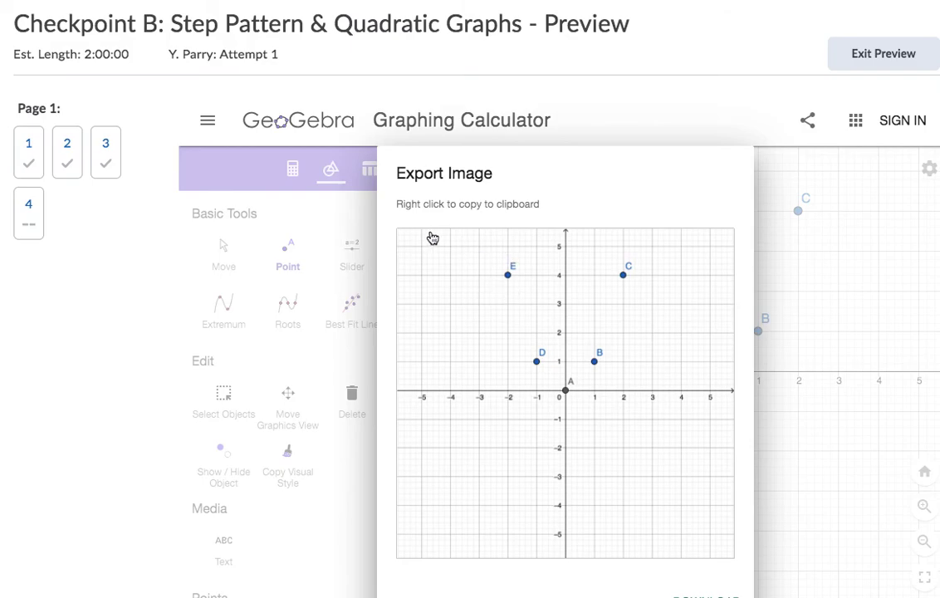
pyautogui.rightClick(460, 245)
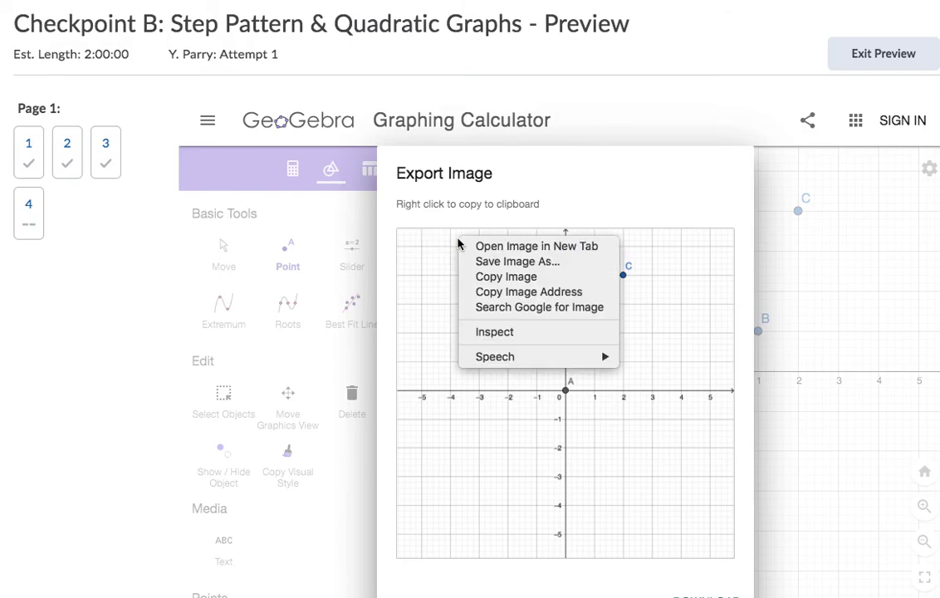
pyautogui.click(493, 262)
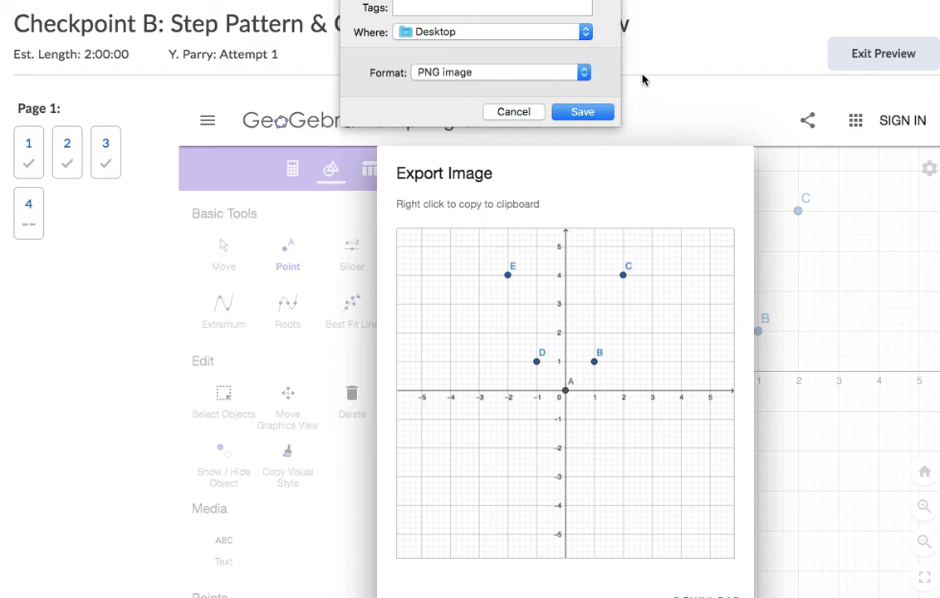
pyautogui.click(600, 112)
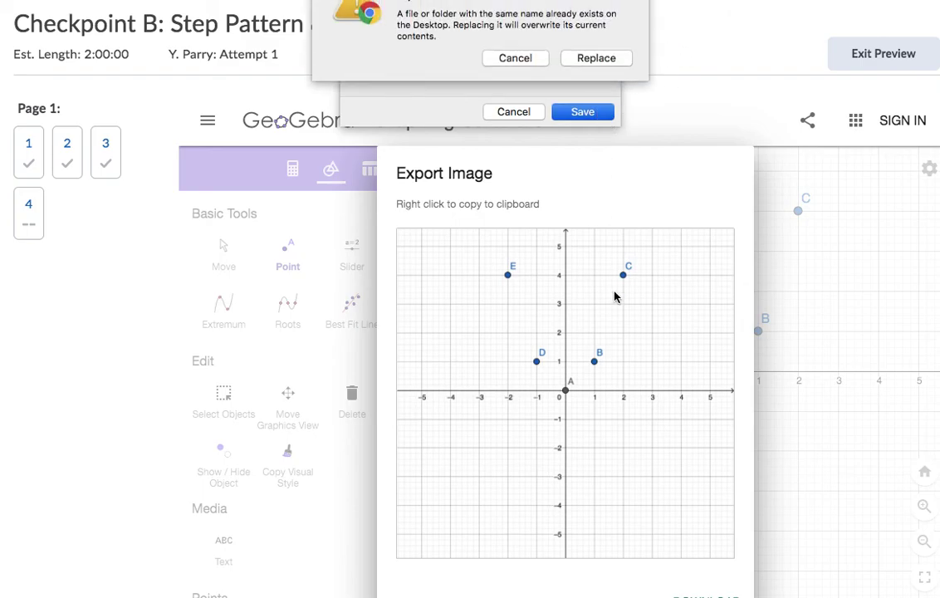
pyautogui.click(596, 59)
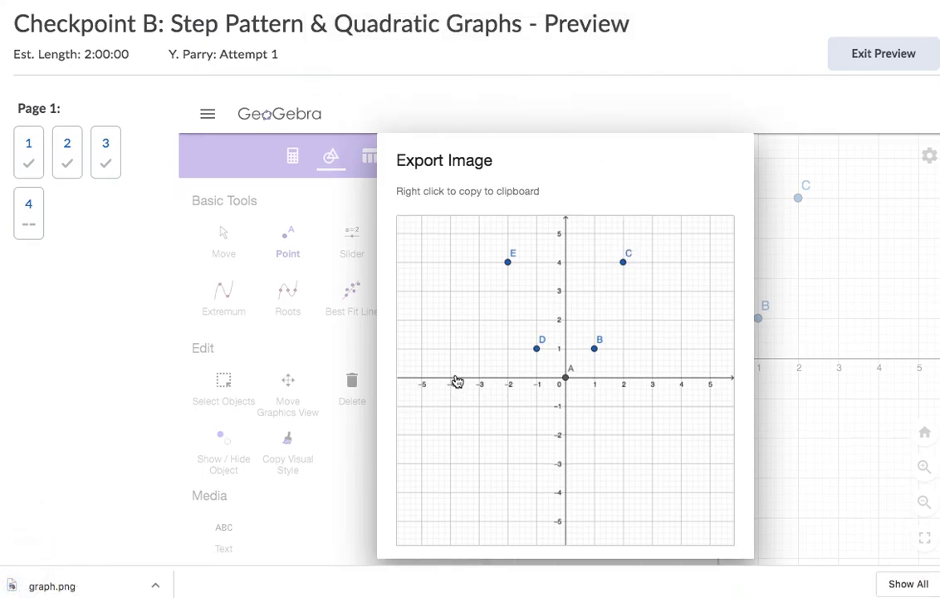
# Step: Copy the exported graph image to the clipboard and close the Export Image dialog
pyautogui.rightClick(431, 344)
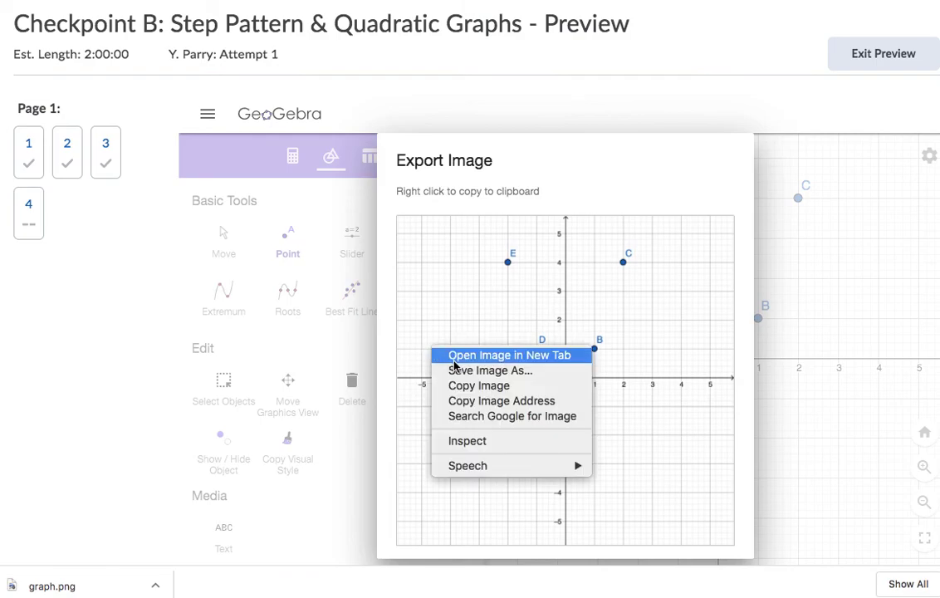
pyautogui.click(505, 387)
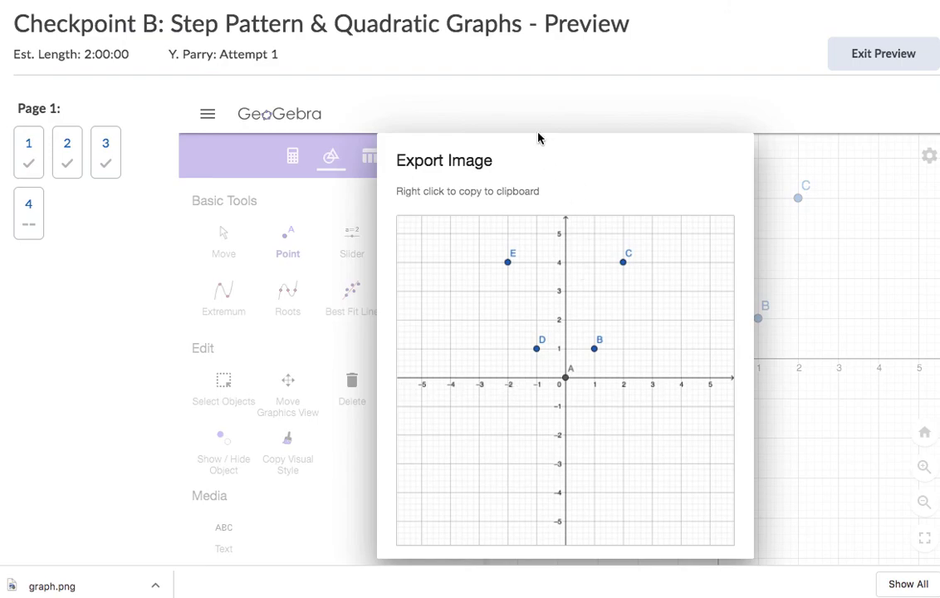
pyautogui.click(688, 106)
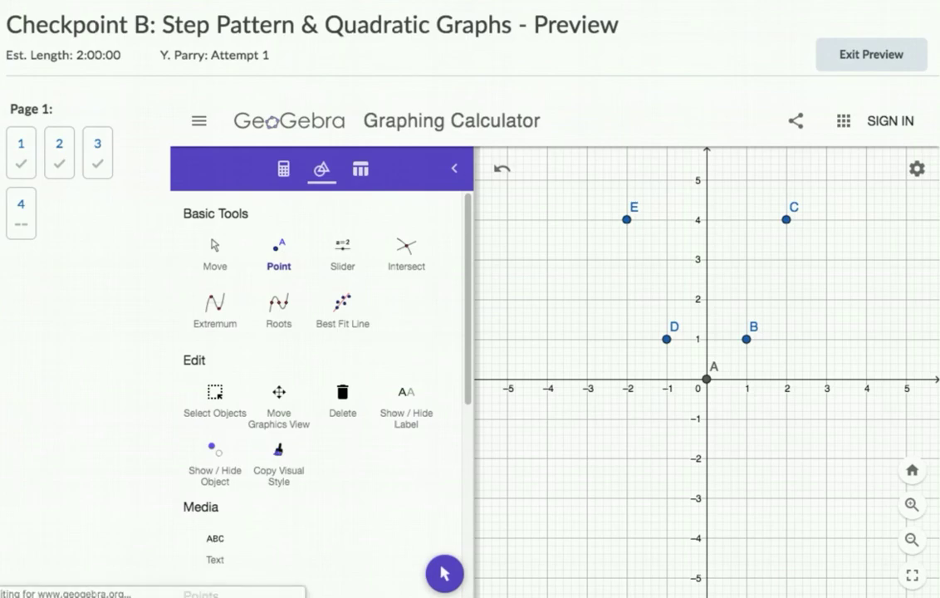
# Step: Leave the GeoGebra page without saving and return to Question 4's answer box in the quiz
pyautogui.hotkey('alt', 'Left')
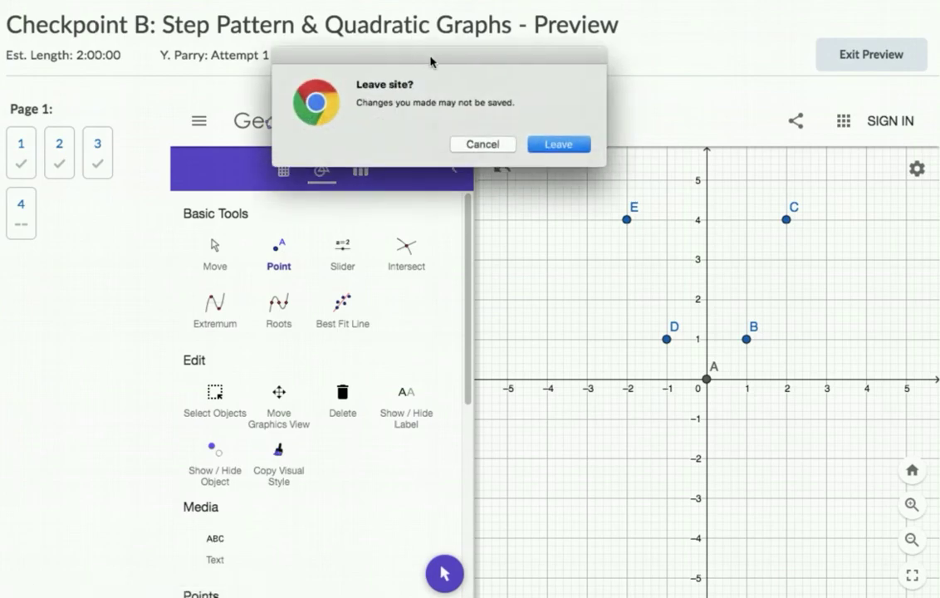
pyautogui.click(558, 146)
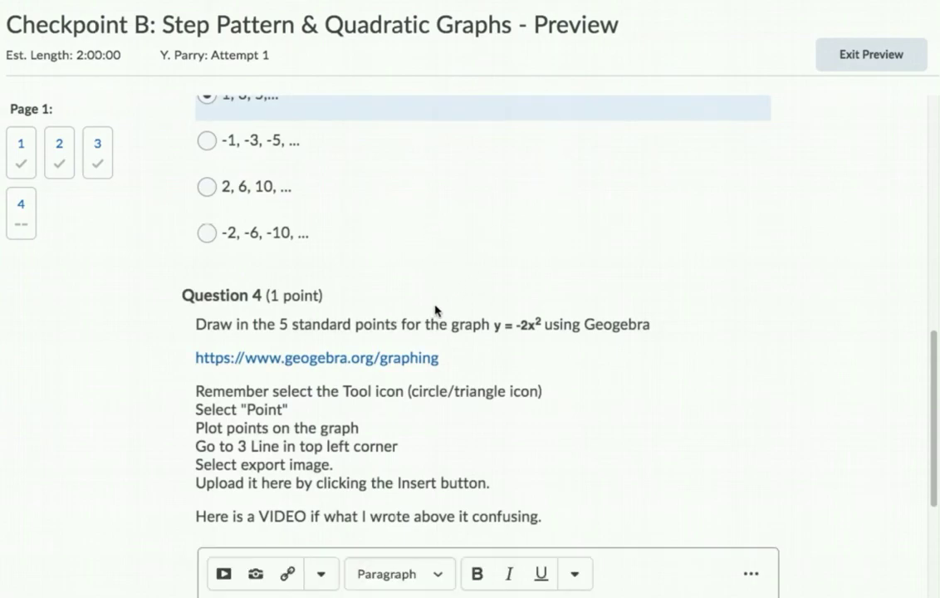
pyautogui.scroll(-5, 437, 309)
pyautogui.scroll(-1, 438, 308)
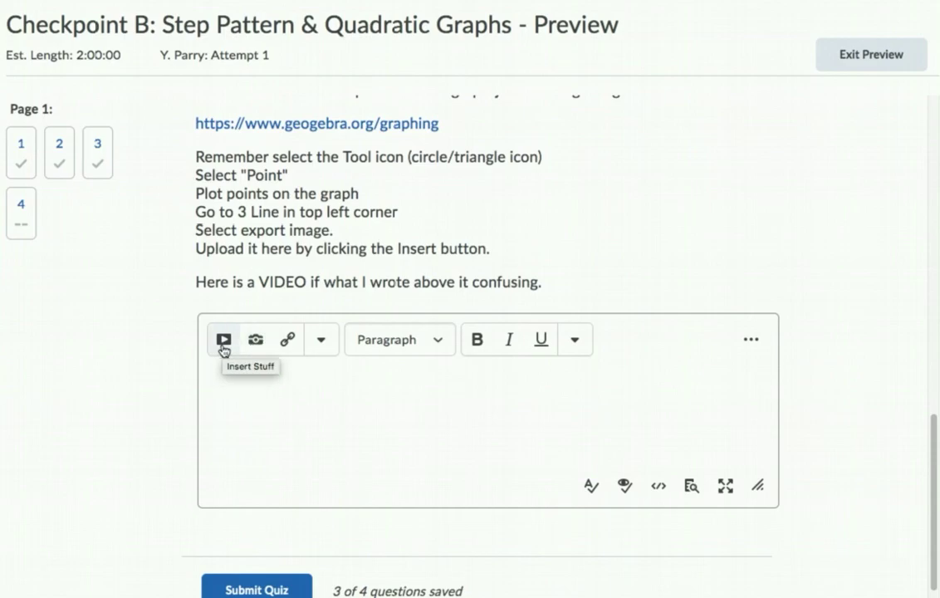
# Step: Upload graph.png from the computer for insertion into Question 4's answer
pyautogui.click(223, 343)
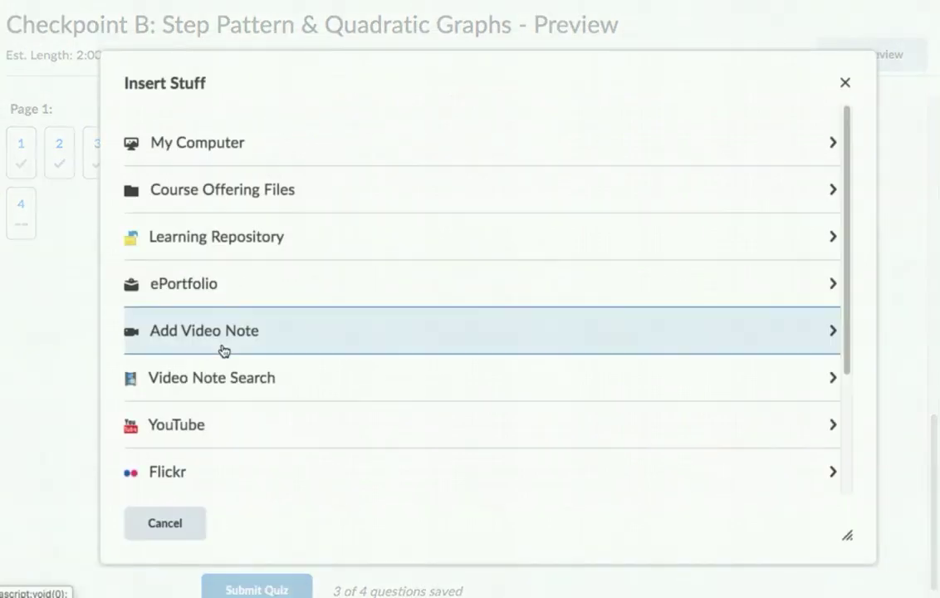
pyautogui.click(201, 140)
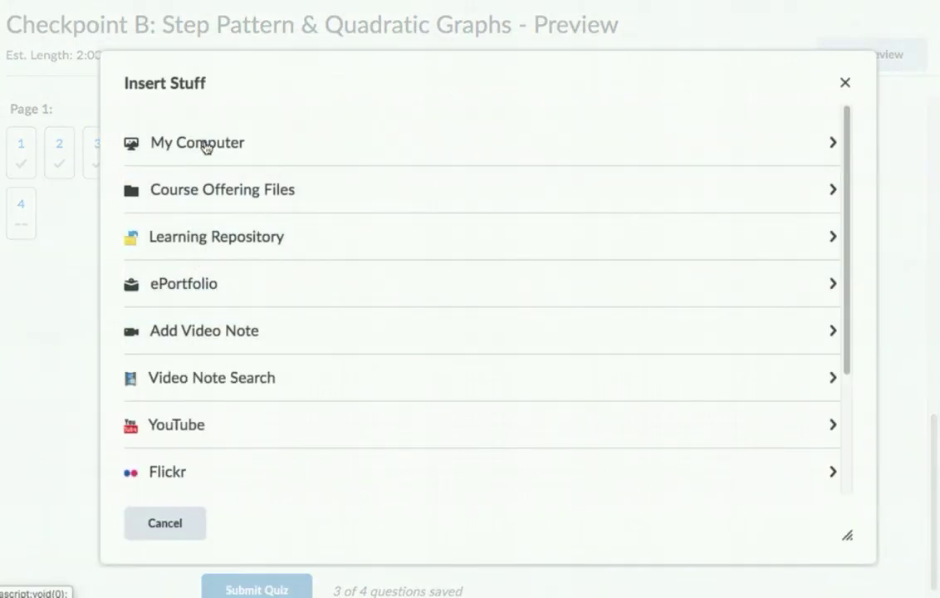
pyautogui.click(170, 202)
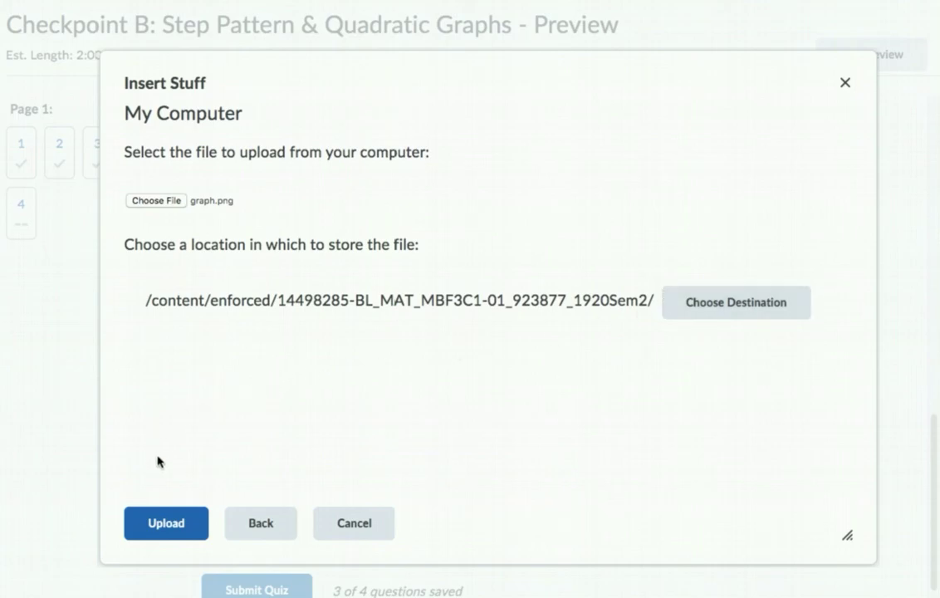
pyautogui.click(155, 524)
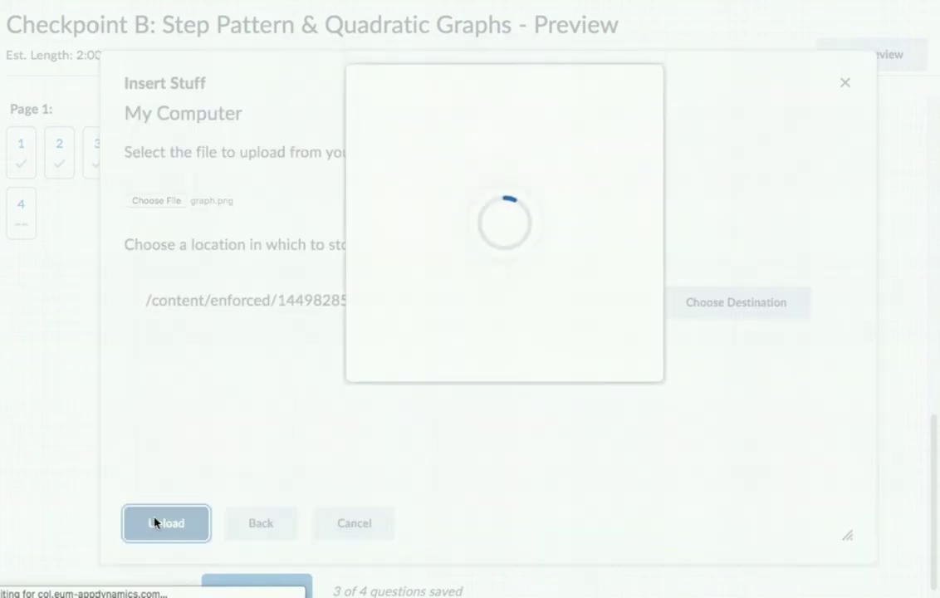
pyautogui.click(411, 365)
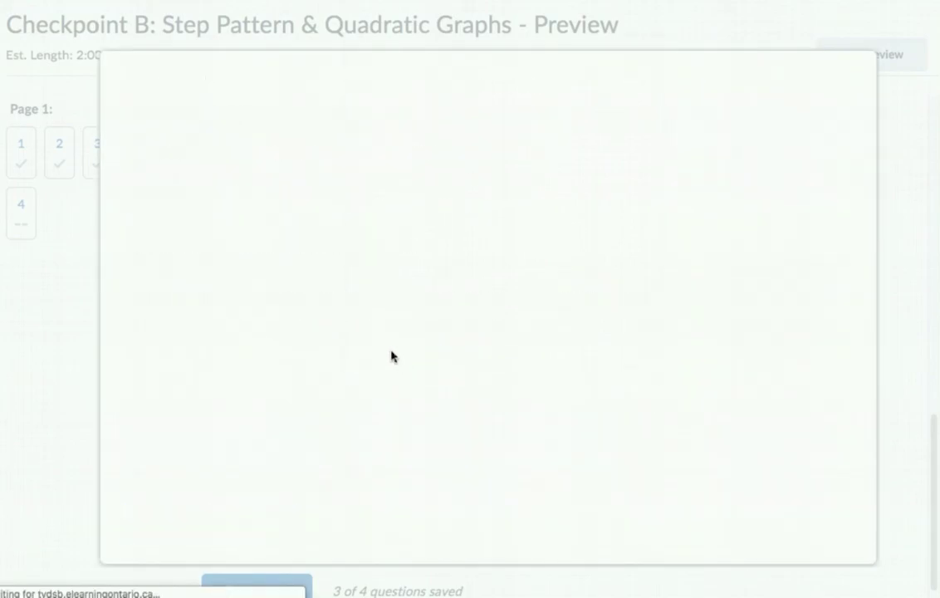
# Step: Set the image's link text and alternate text to "graph" and insert it into Question 4's answer
pyautogui.click(347, 292)
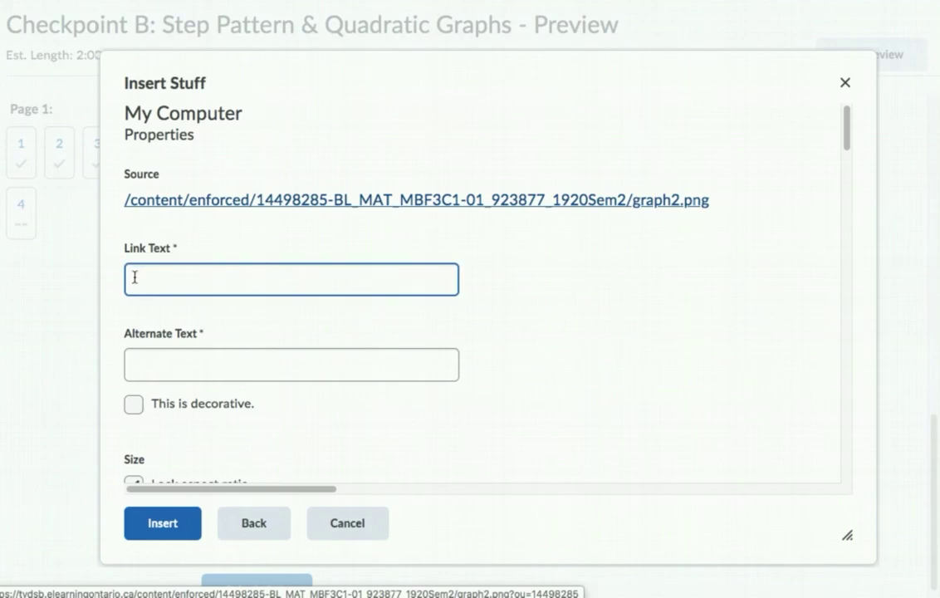
pyautogui.press('Tab')
pyautogui.click(164, 285)
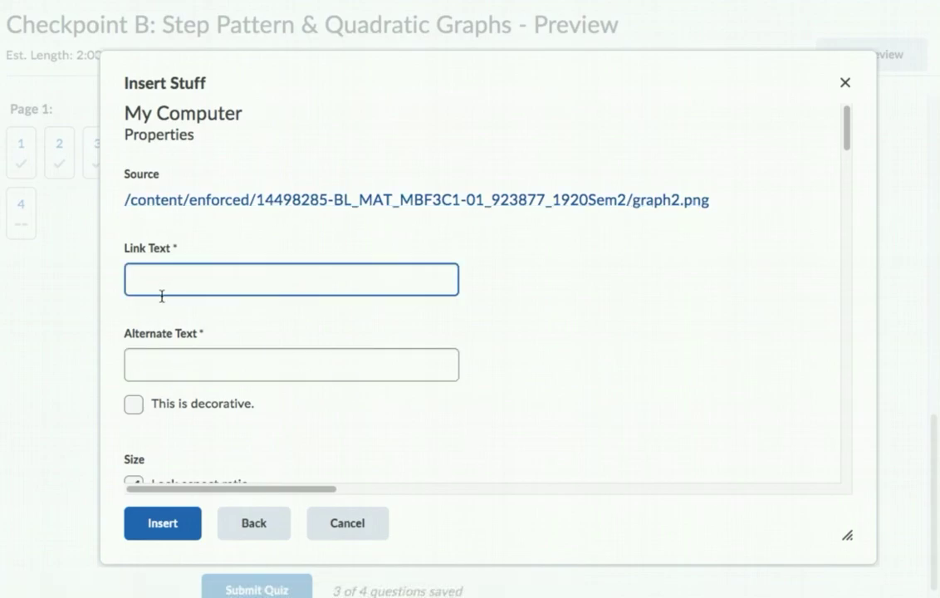
pyautogui.click(163, 367)
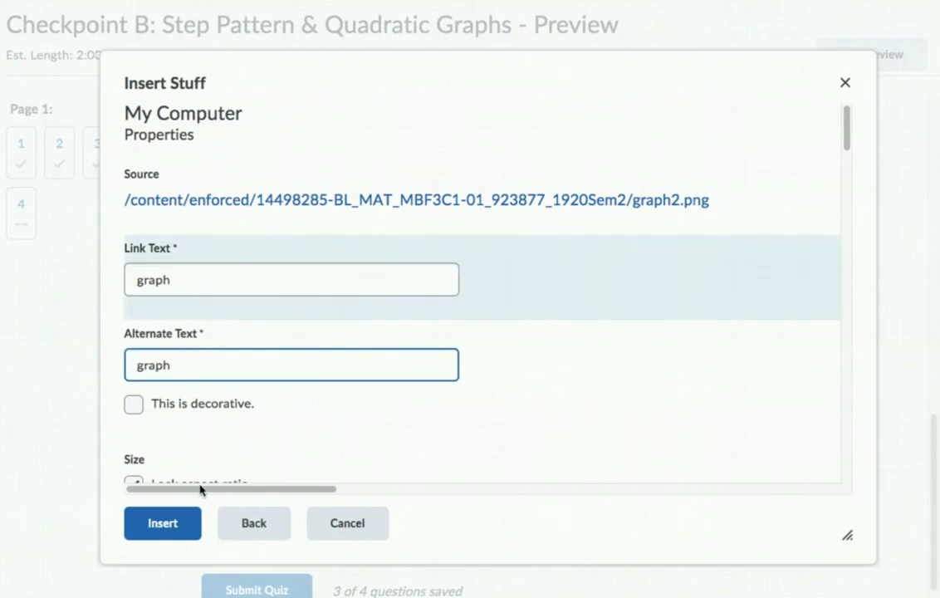
pyautogui.click(166, 529)
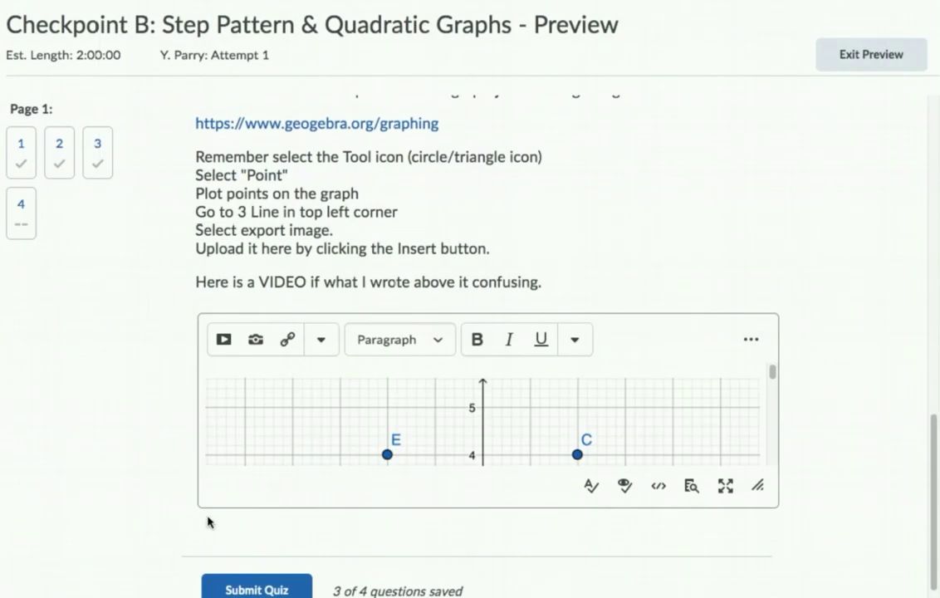
pyautogui.scroll(-1, 398, 513)
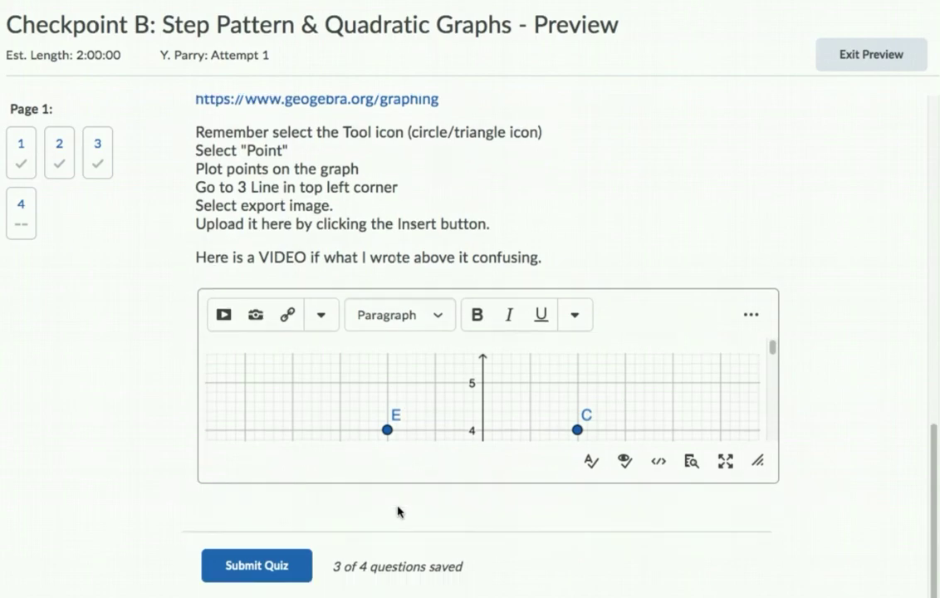